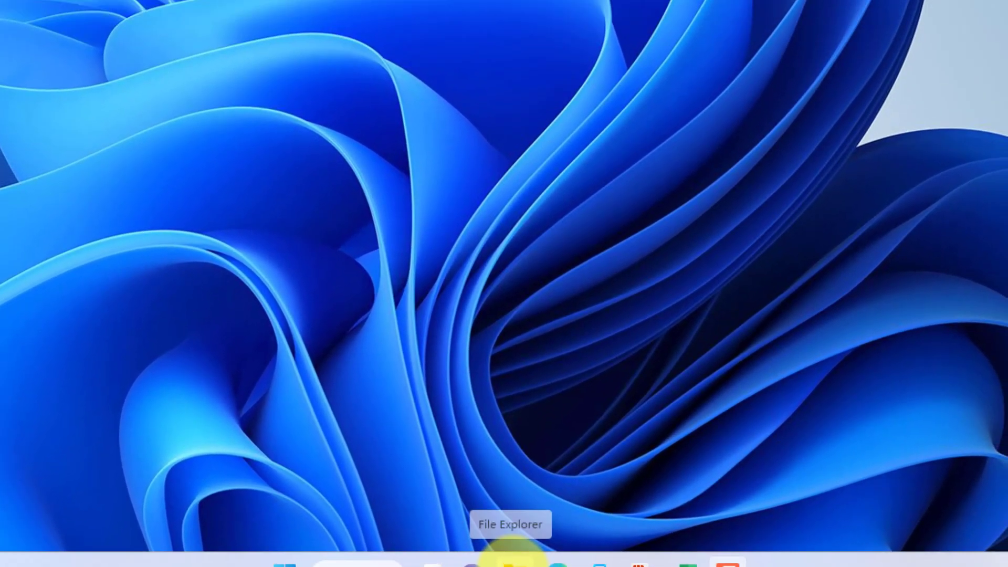
Launch File Explorer and go through the images folder into the camera folder of 41 photos
left_click(517, 538)
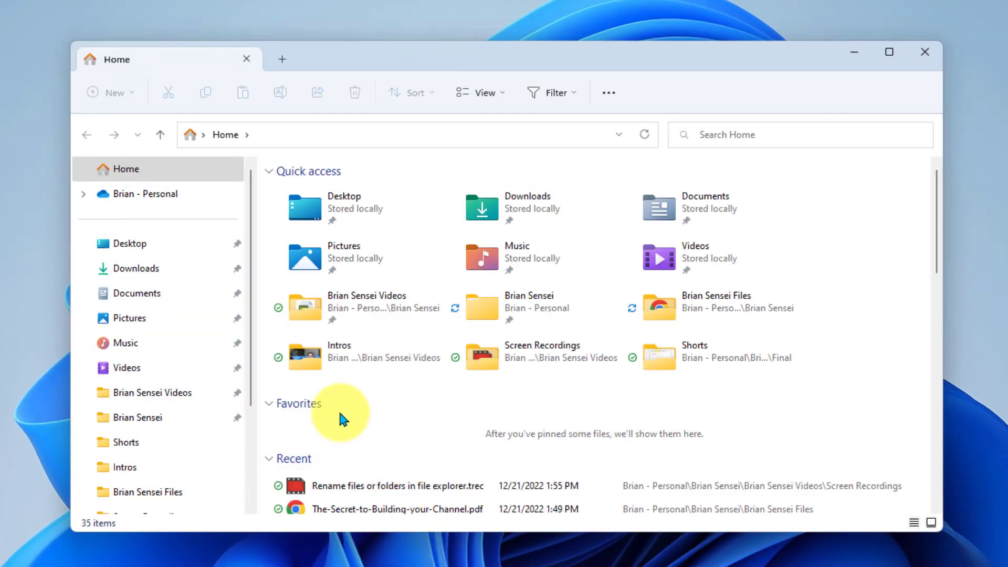
left_click(145, 425)
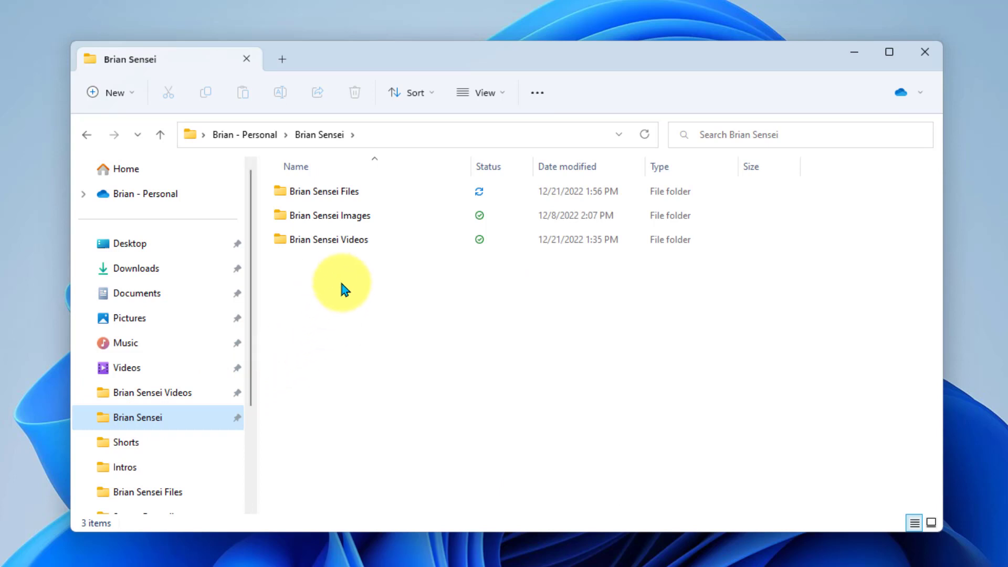
double_click(342, 215)
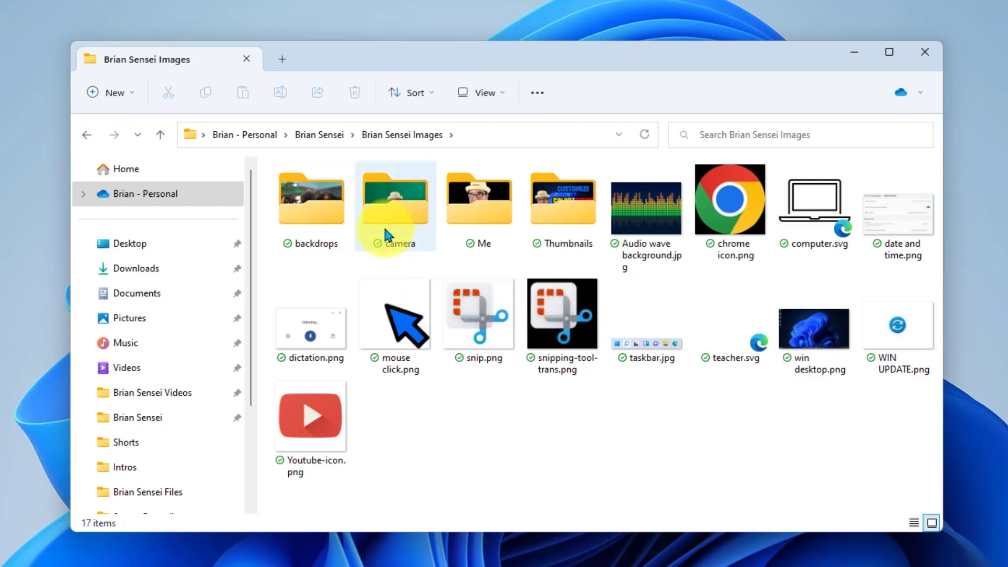
double_click(394, 211)
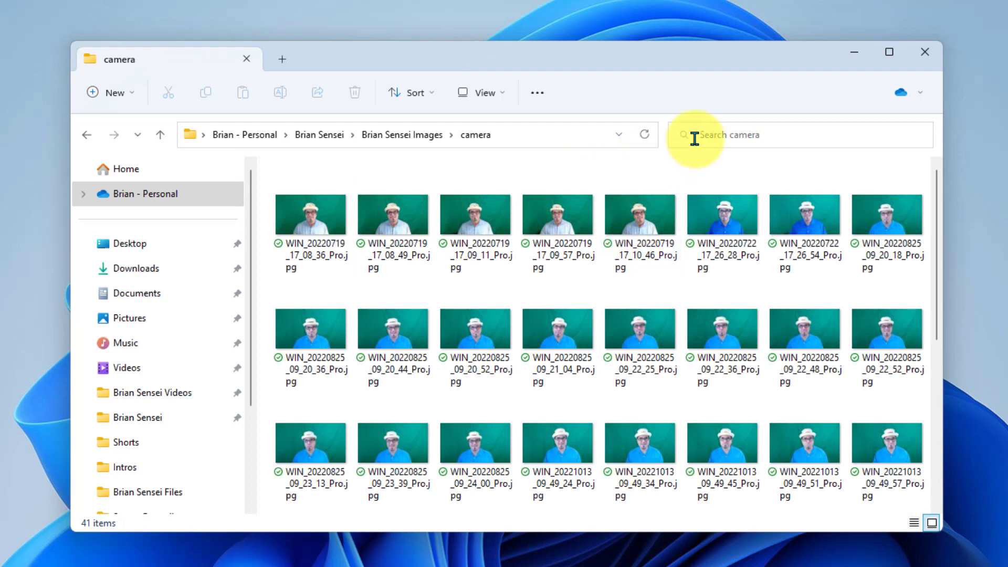
left_click(760, 135)
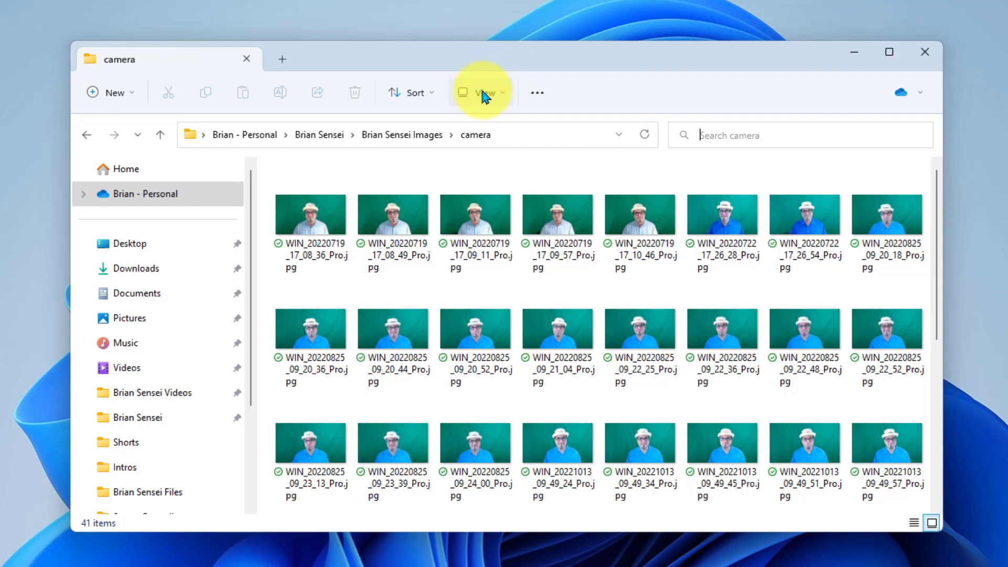
Switch the camera photos to Extra large icons and scroll through the thumbnails
left_click(501, 91)
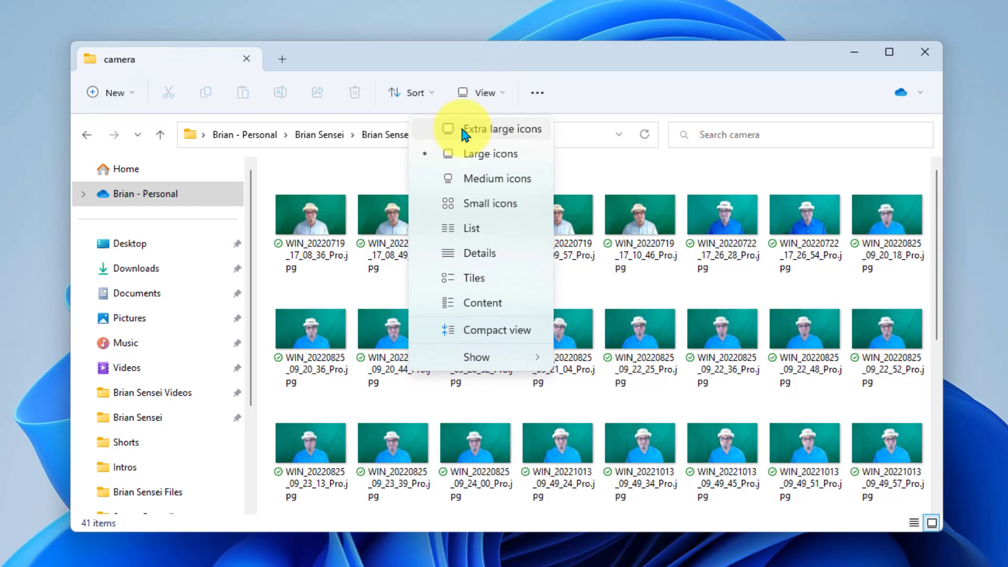
left_click(527, 131)
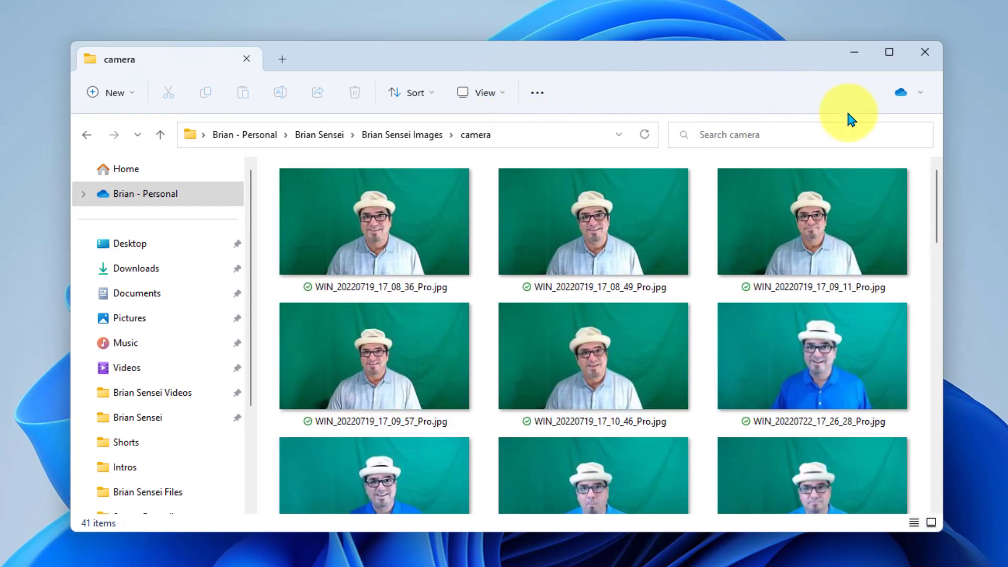
left_click_drag(941, 196, 622, 117)
Cycle the photos through Large, Medium and Small icons, finishing in the List layout
left_click(499, 94)
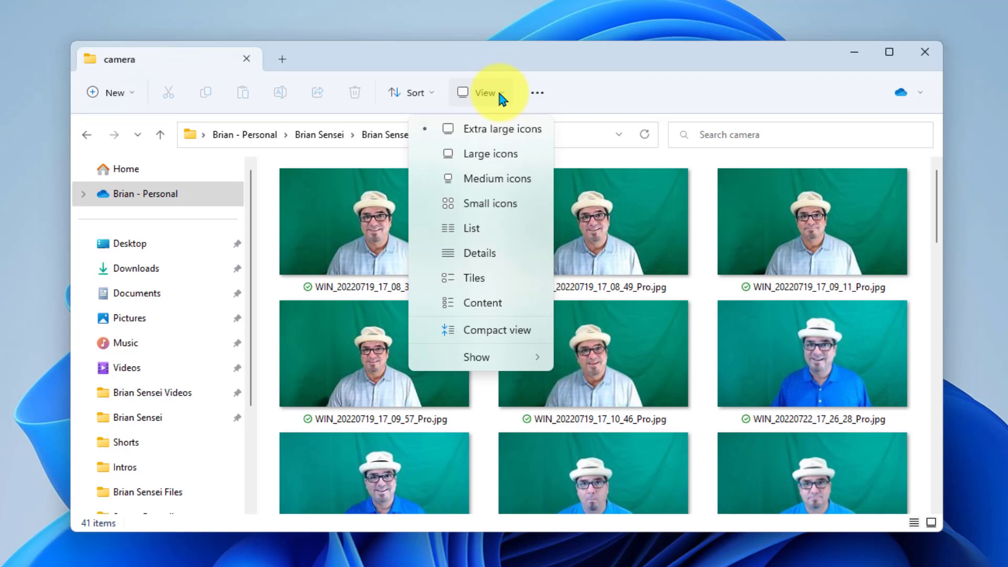
left_click(493, 153)
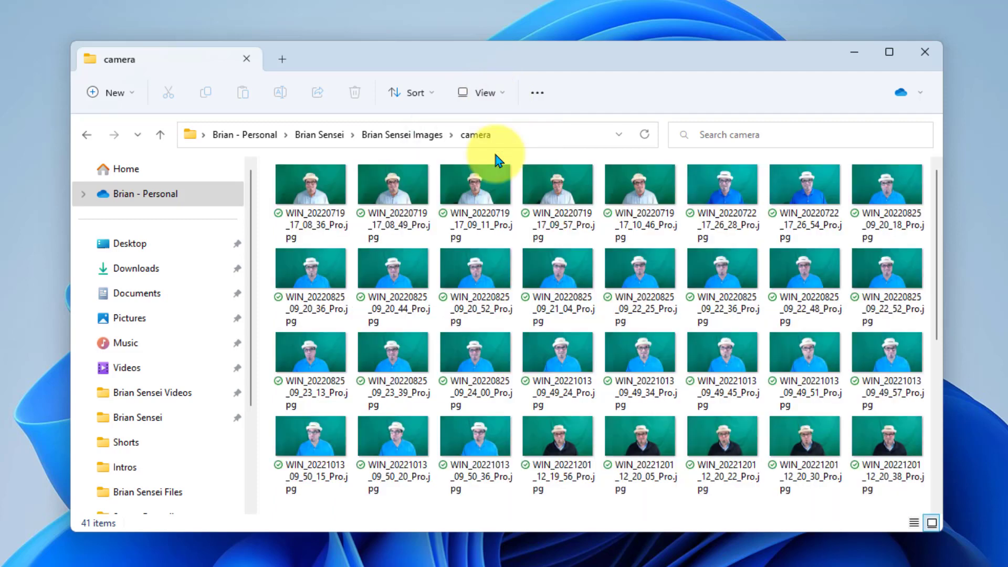
left_click(496, 88)
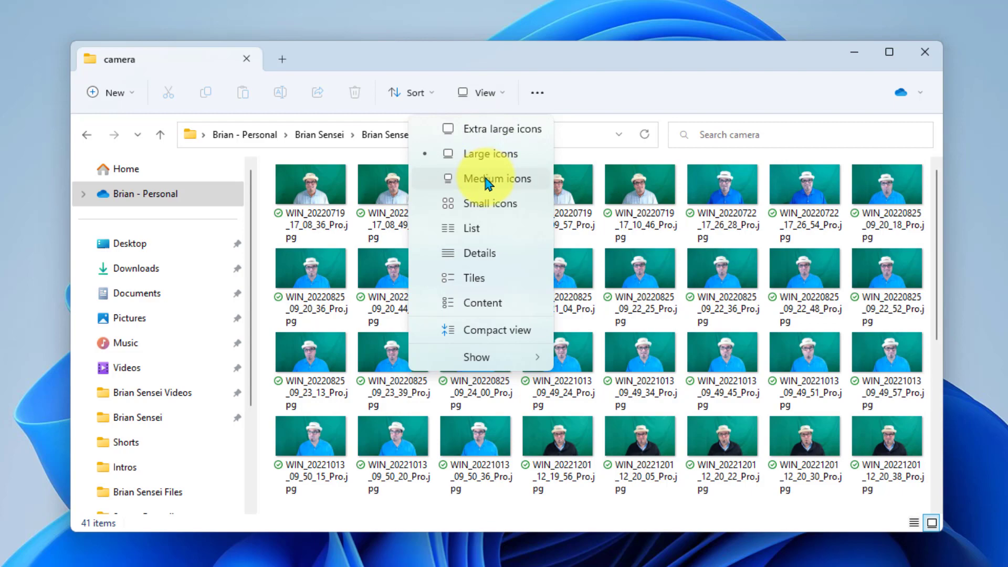
left_click(486, 183)
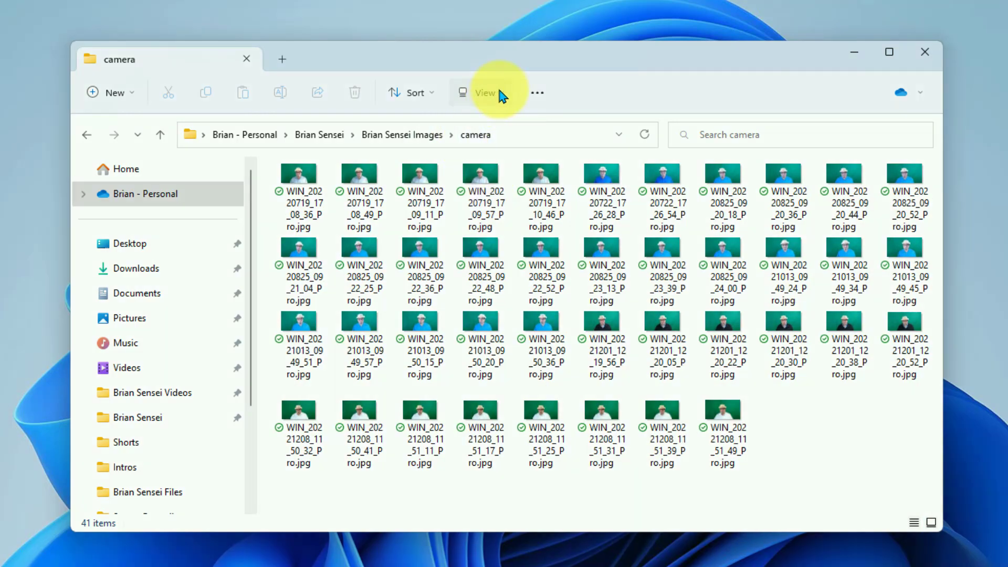
left_click(502, 94)
left_click(480, 203)
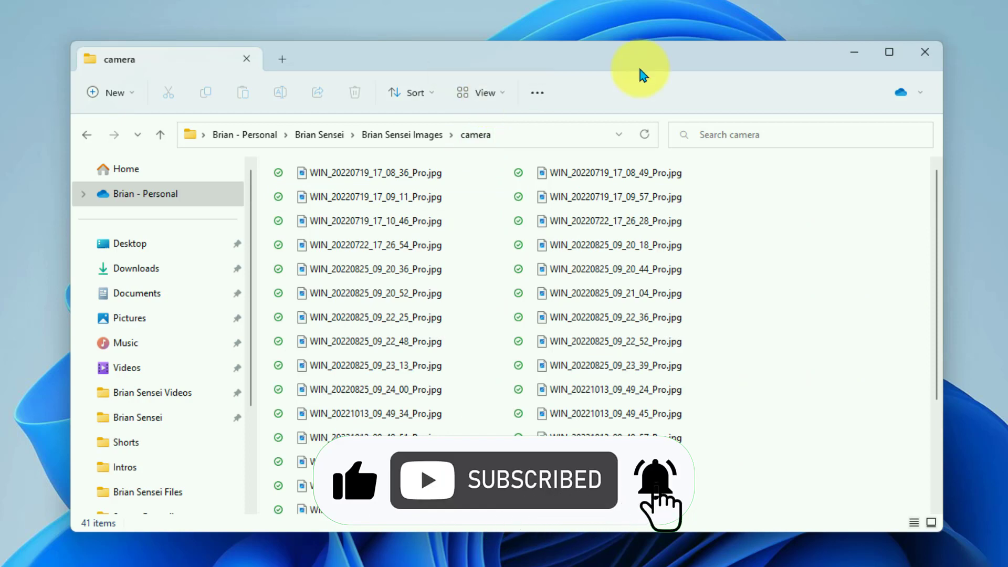
left_click(500, 94)
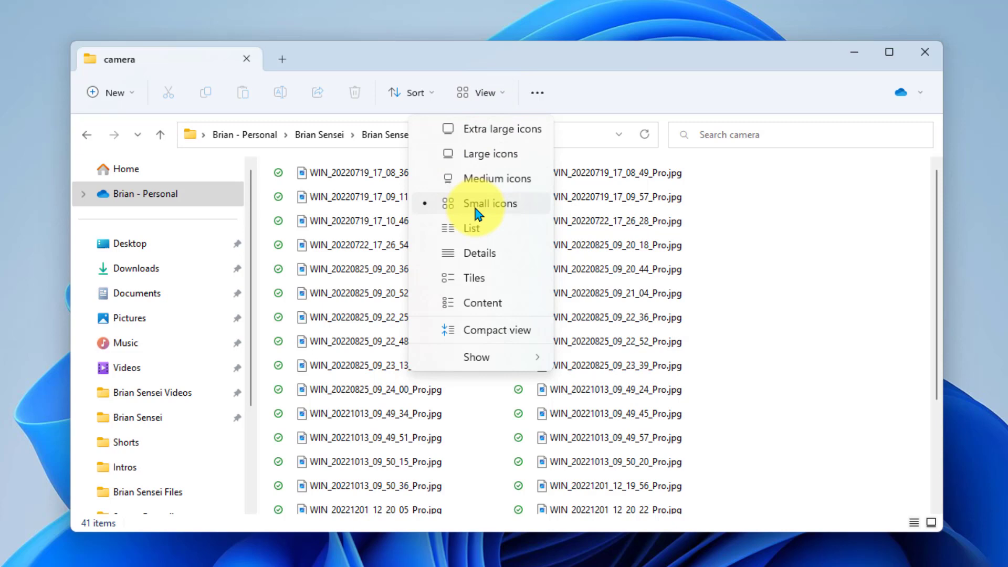
left_click(482, 229)
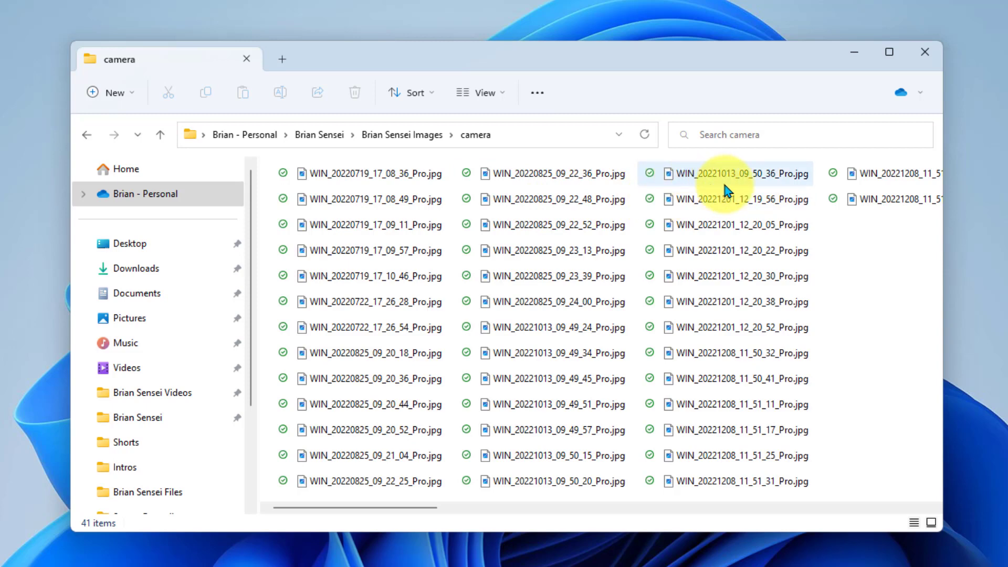
left_click(497, 93)
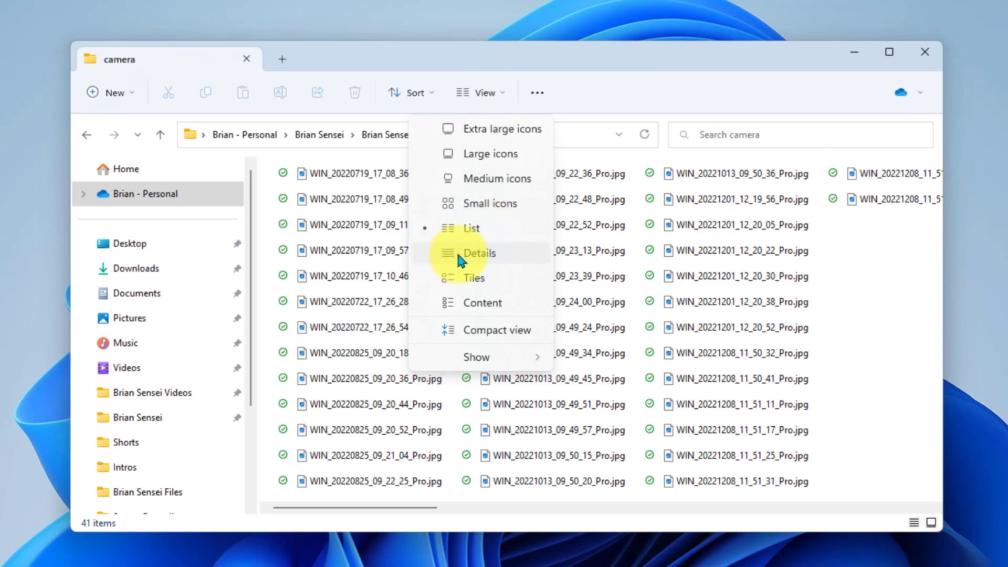
Switch the file list to the Details layout and scroll down a little
left_click(479, 254)
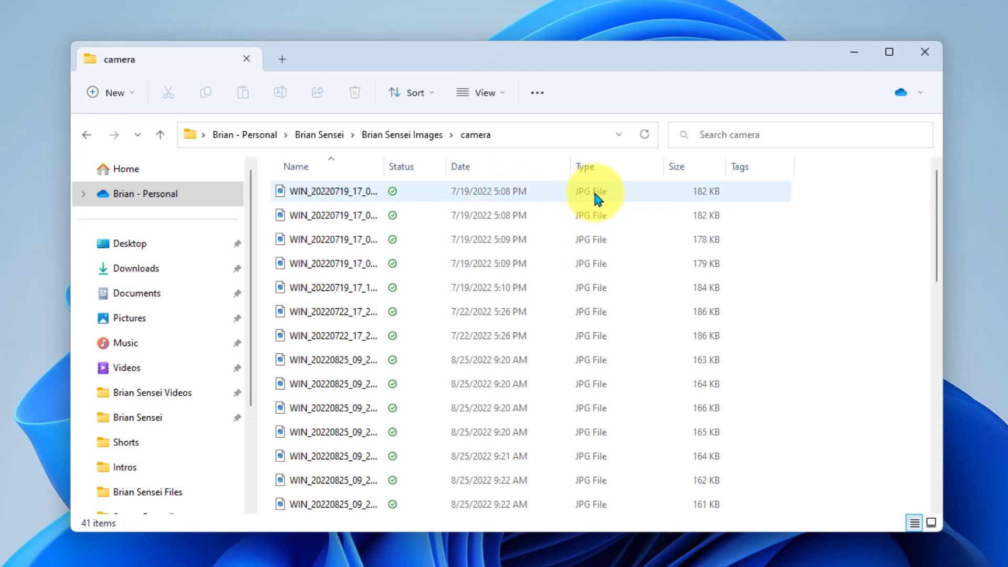
scroll(640, 195, "down", 2)
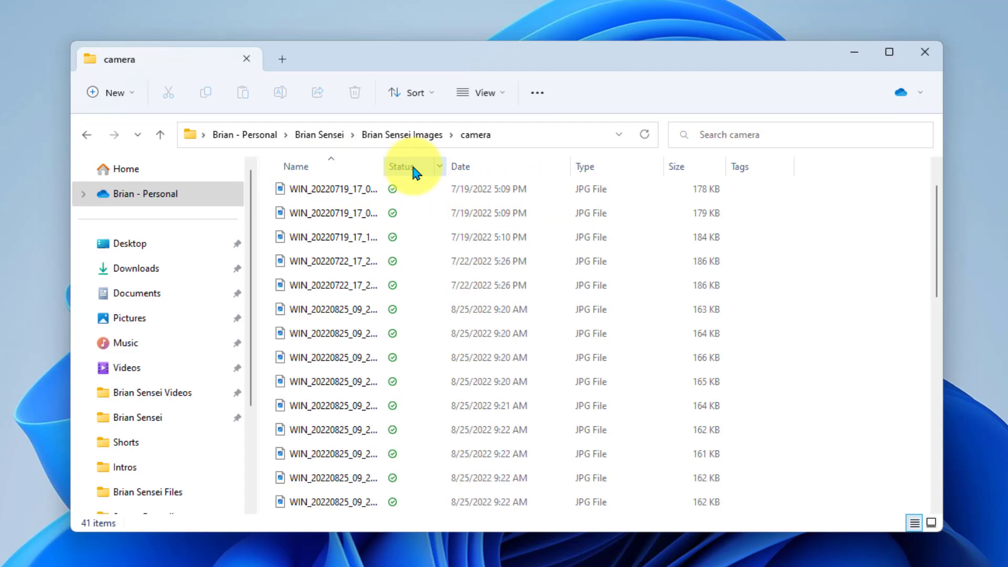
Sort by the Date column, flip to newest first, then back to oldest first
left_click(498, 166)
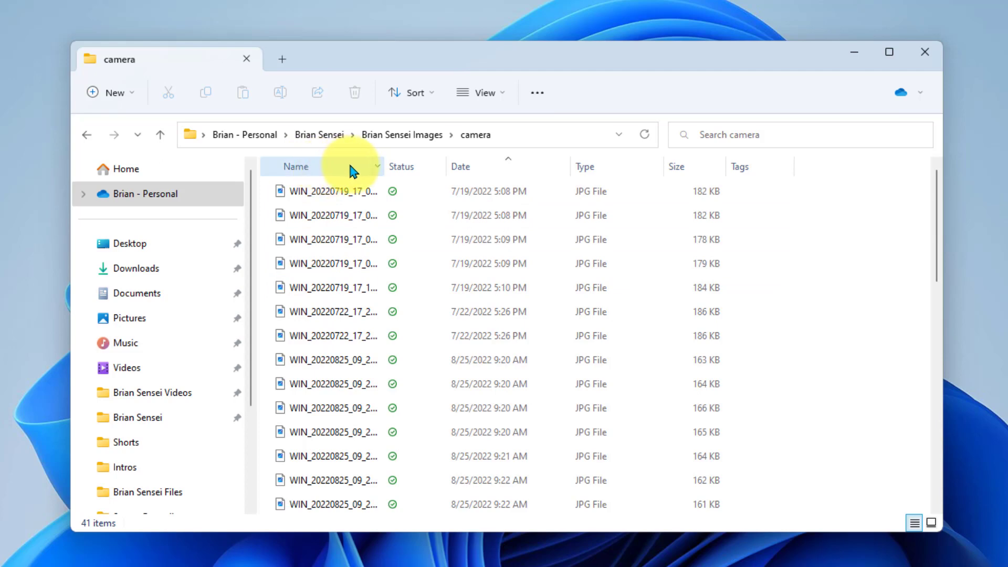
left_click(493, 172)
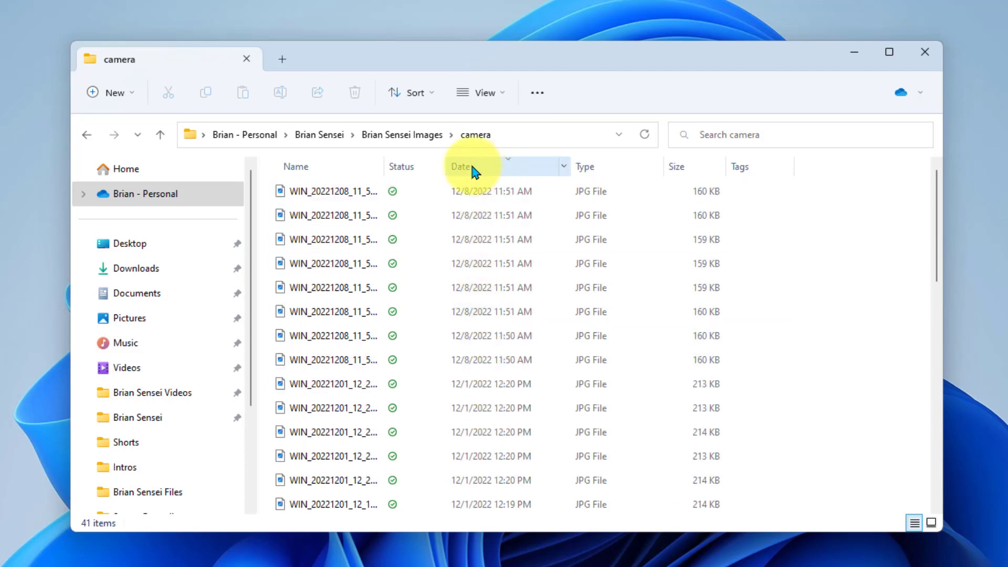
left_click(484, 166)
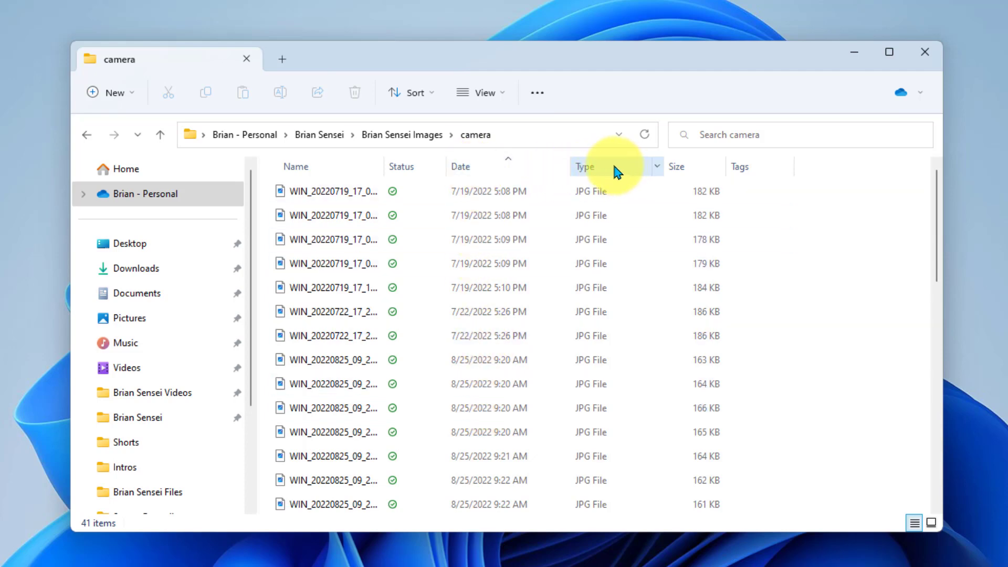
Sort the photos by Type, then by Size ascending so 159 KB files come first
left_click(657, 167)
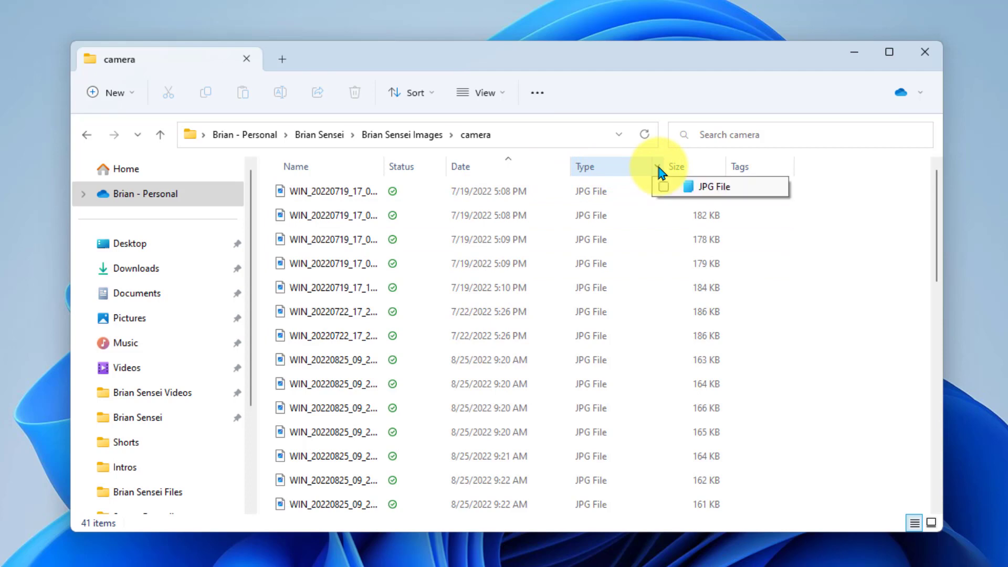
left_click(610, 168)
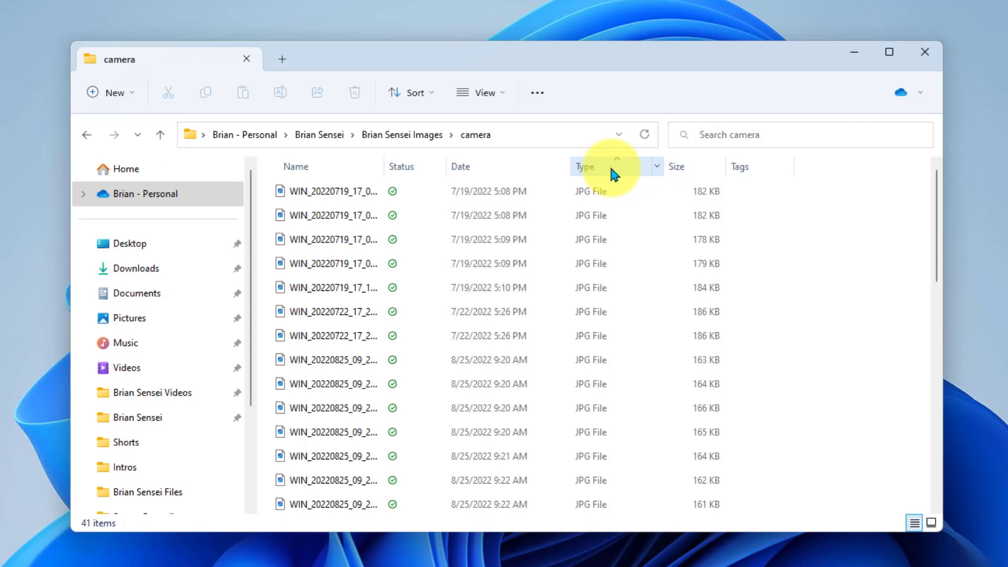
left_click(687, 167)
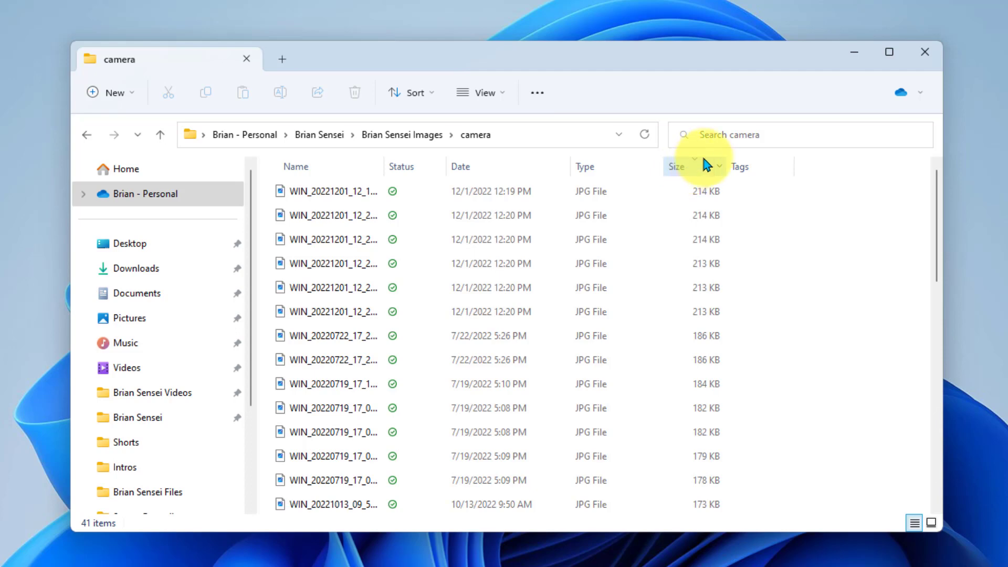
left_click(685, 167)
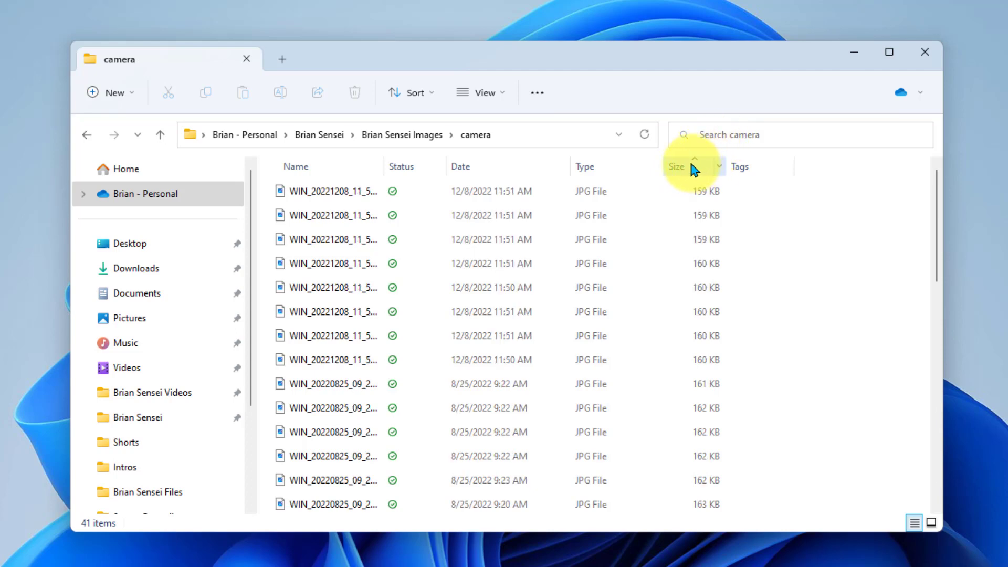
Open the View layout menu
left_click(504, 98)
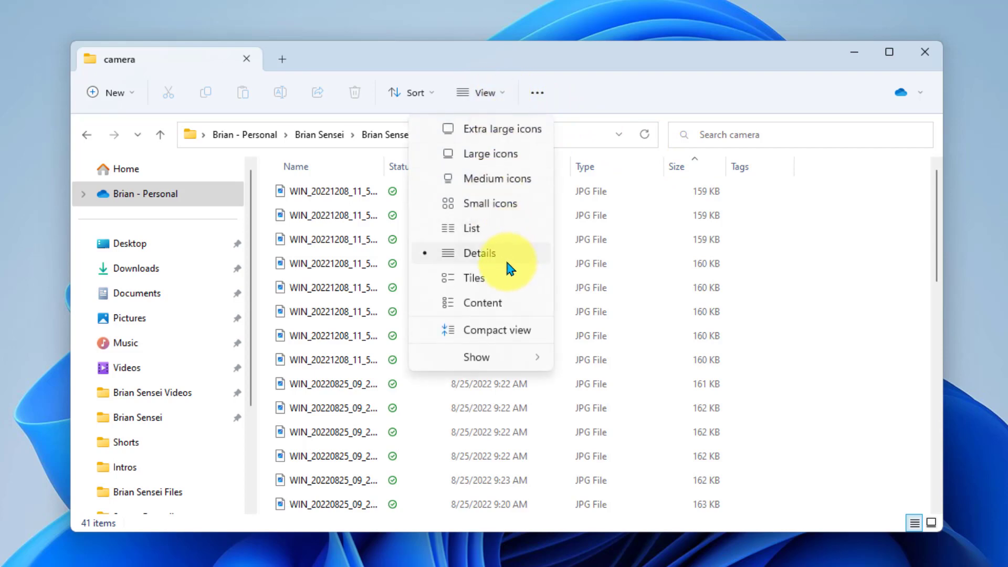
Try the Tiles layout, then settle on Content showing type, 1920 x 1080 dimensions, date and size
left_click(480, 278)
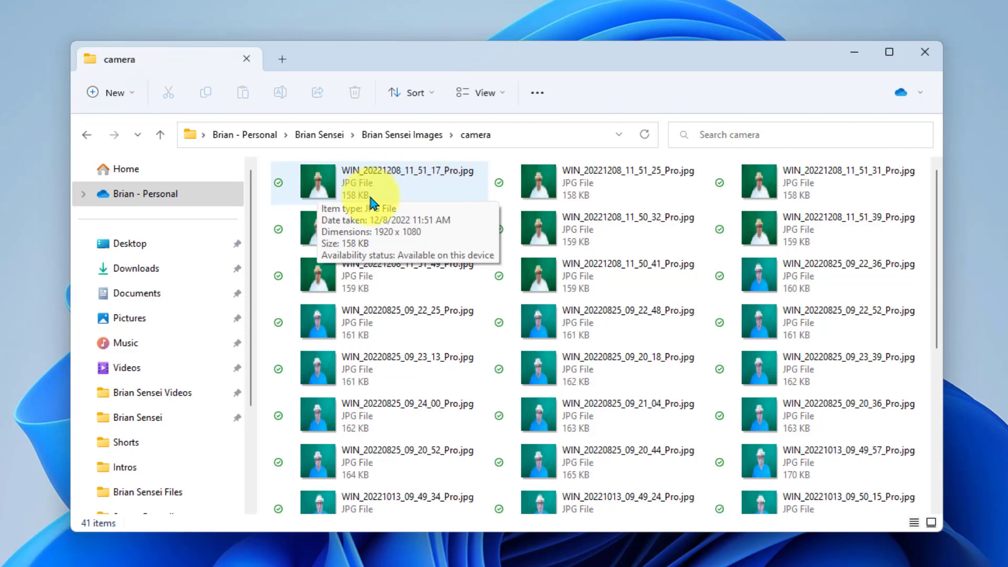
left_click(502, 91)
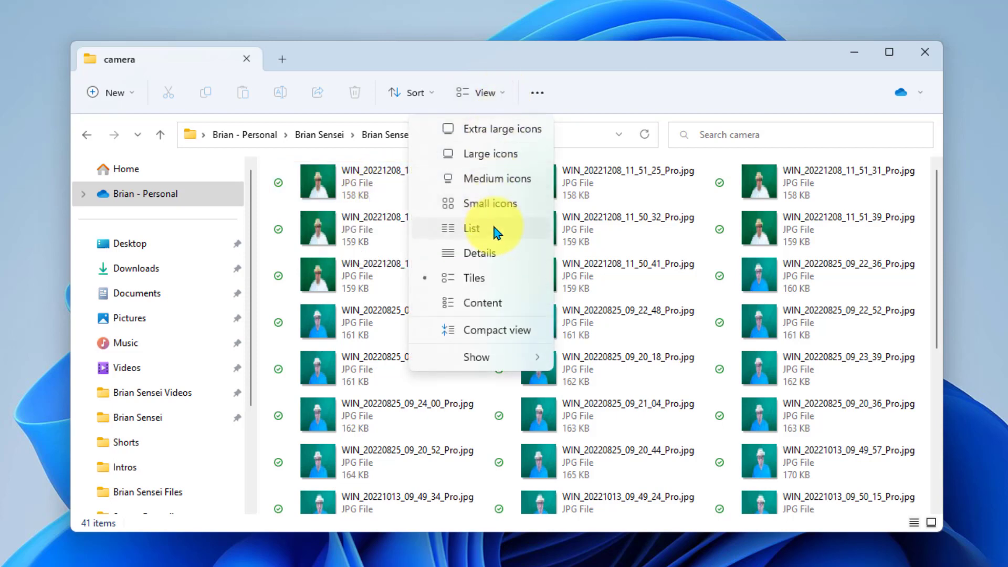
left_click(479, 304)
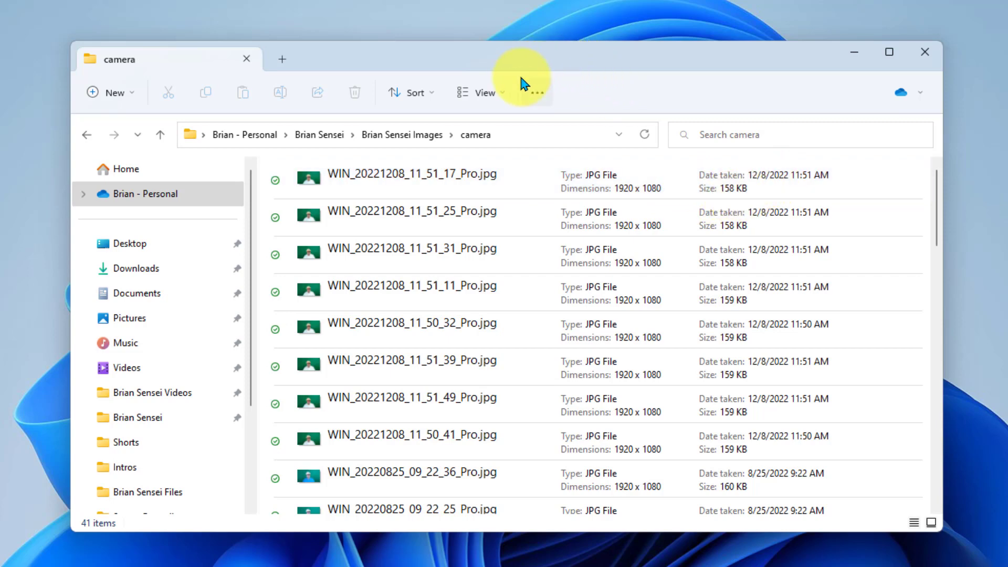
Turn Compact view on, then off again to restore normal item spacing
left_click(501, 96)
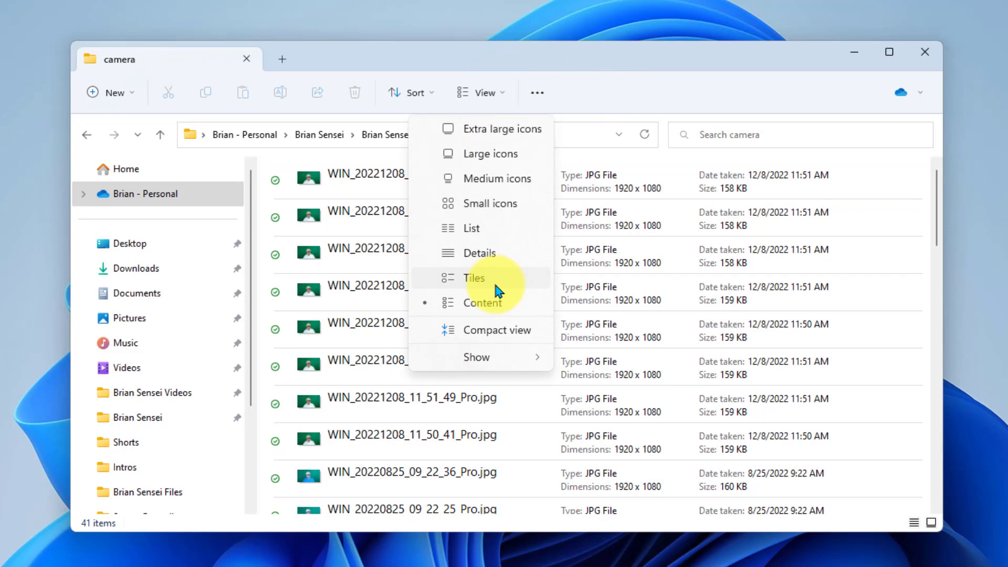
left_click(496, 331)
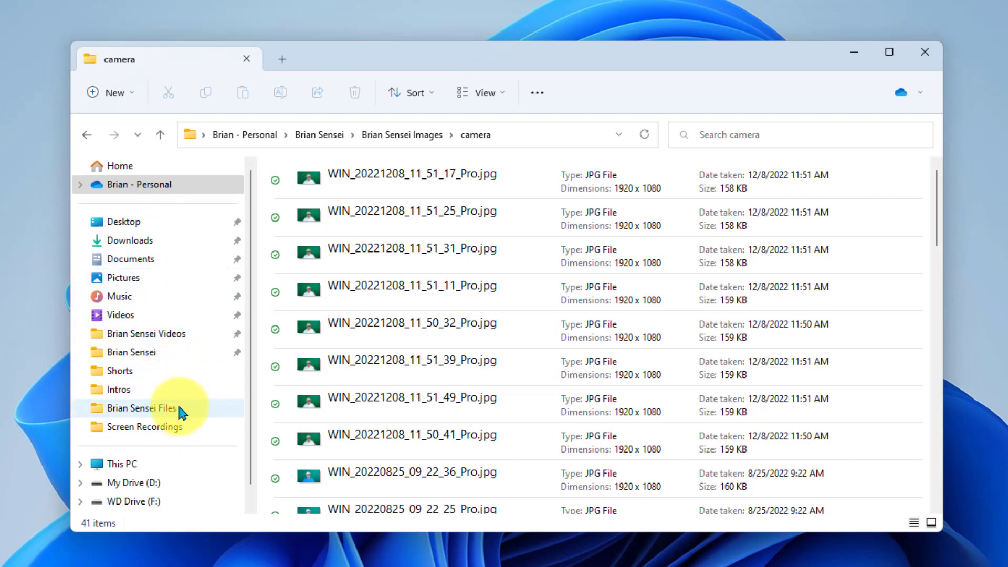
left_click(502, 93)
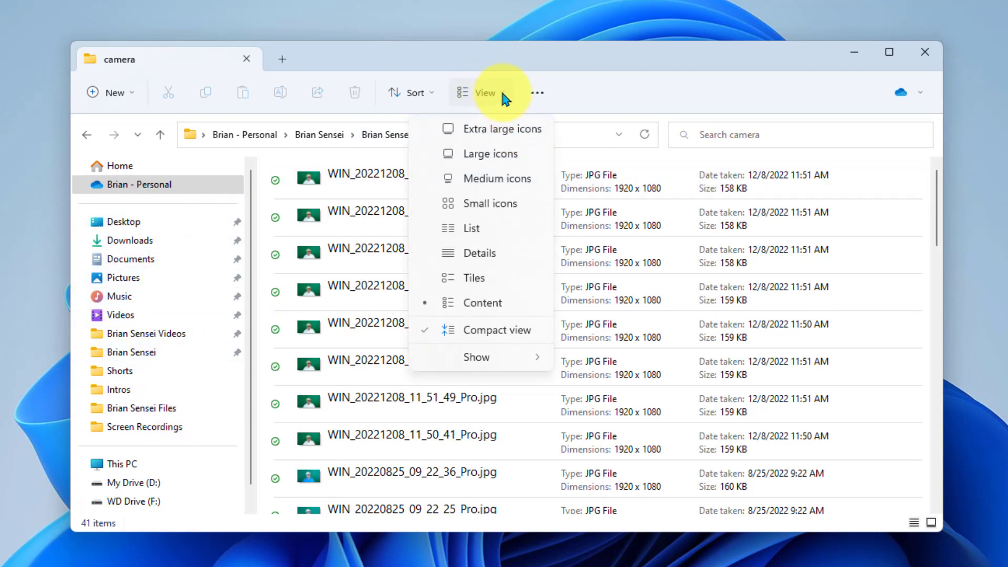
left_click(499, 330)
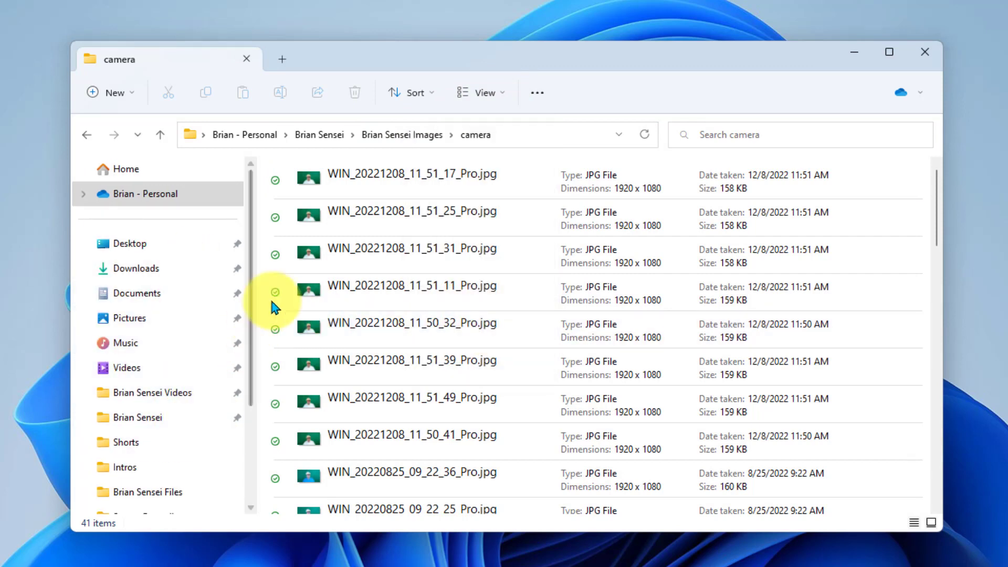
left_click(499, 94)
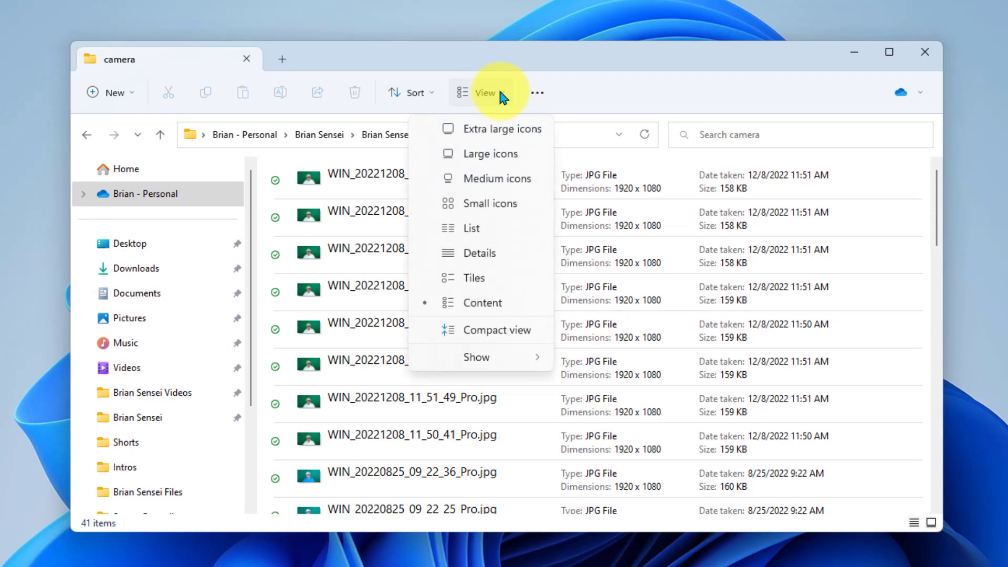
Turn on the Details pane and select WIN_20221208_11_51_17_Pro.jpg to see its properties
mouse_move(440, 362)
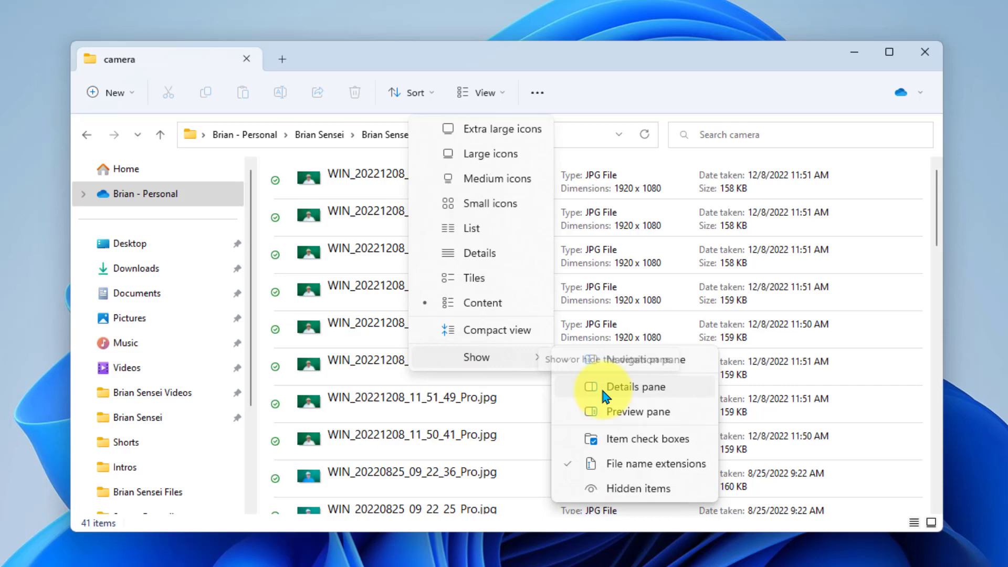
left_click(668, 385)
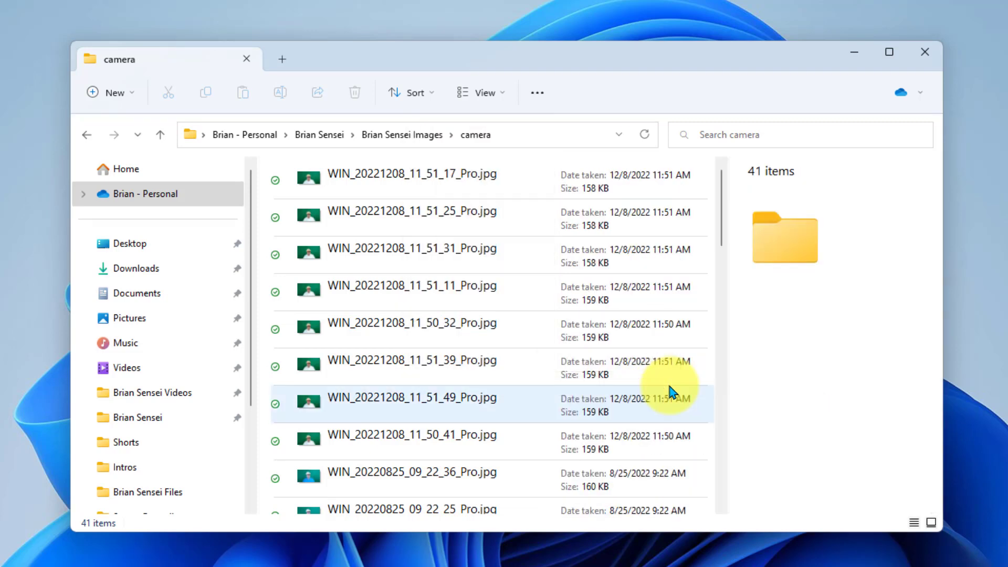
left_click(373, 181)
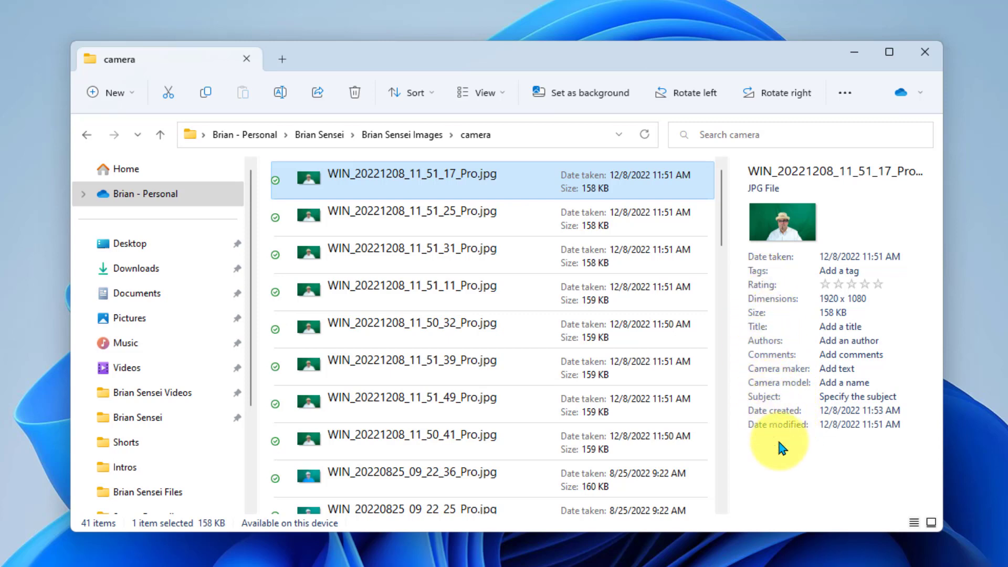
Swap to the Preview pane and preview the photo WIN_20221208_11_51_11_Pro.jpg
left_click(499, 90)
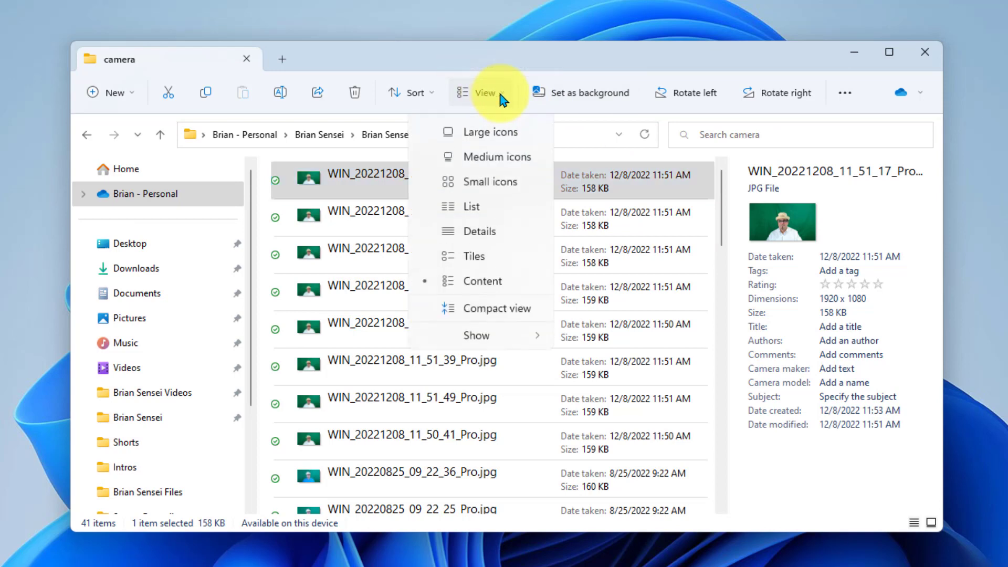
mouse_move(499, 351)
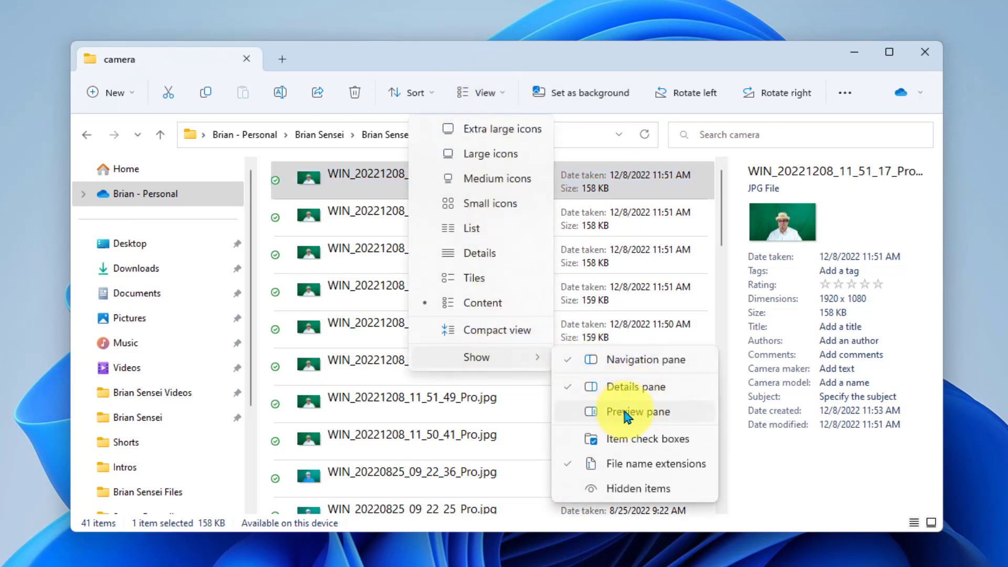
left_click(653, 413)
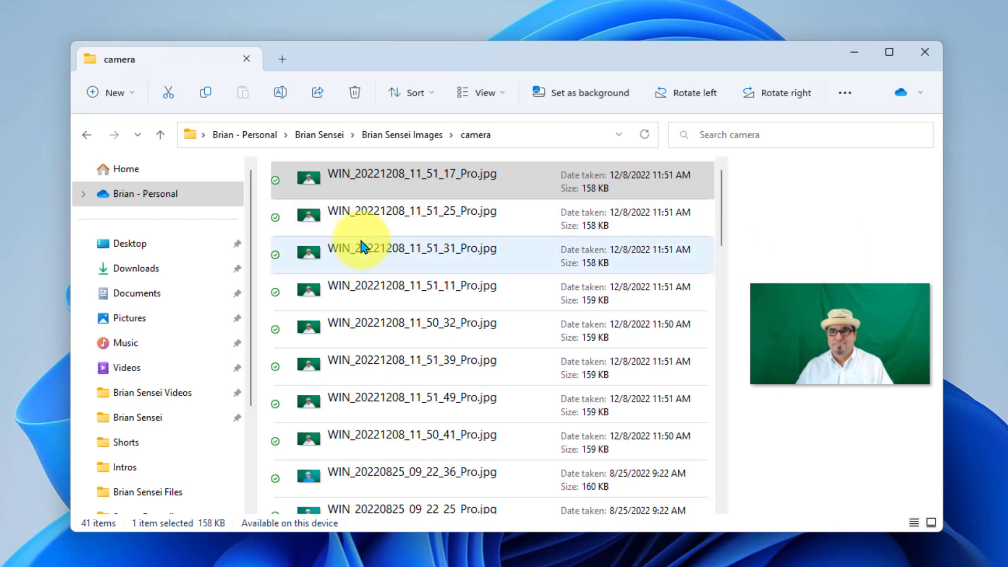
left_click(312, 296)
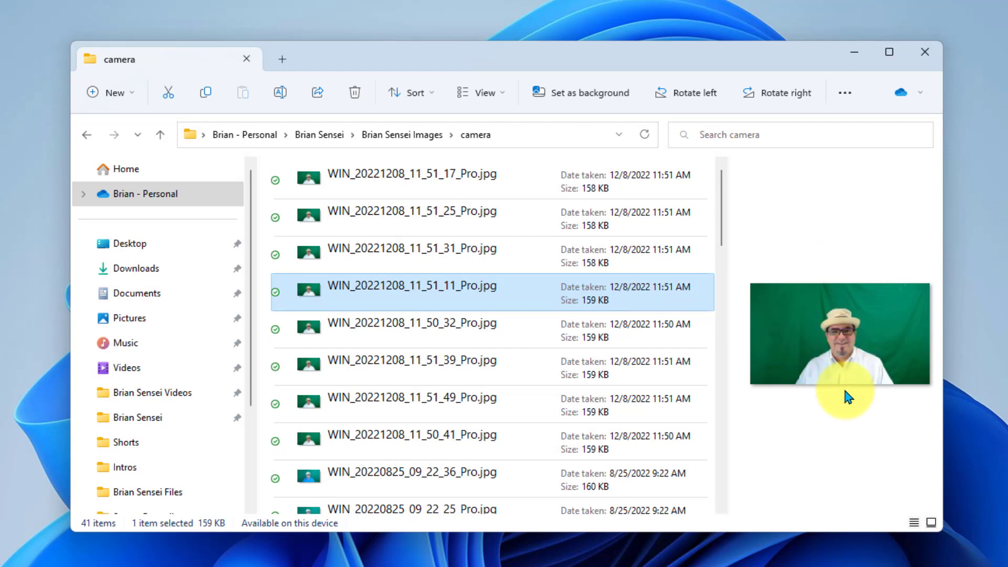
Turn on item check boxes so a tick box appears beside each file
left_click(502, 89)
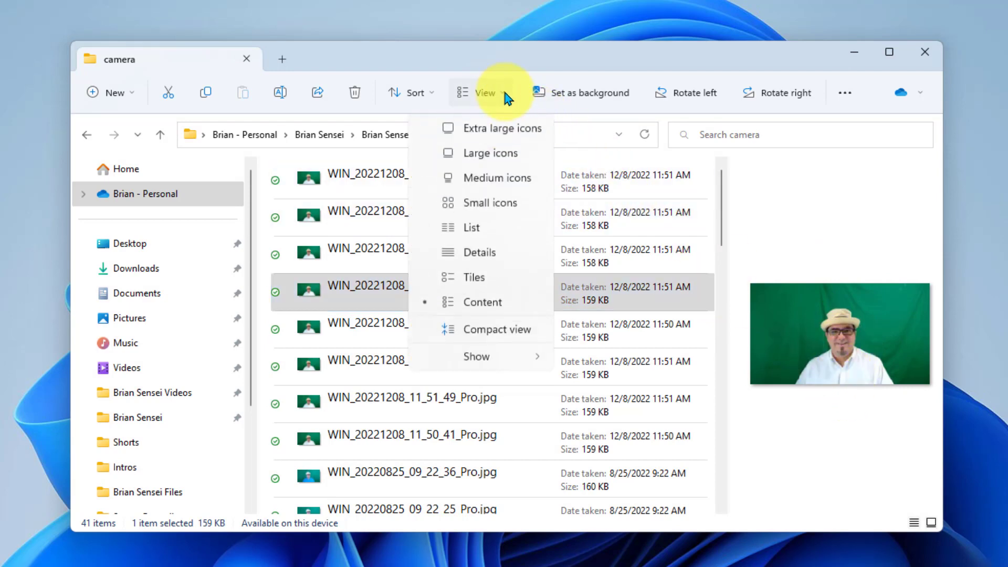
mouse_move(518, 348)
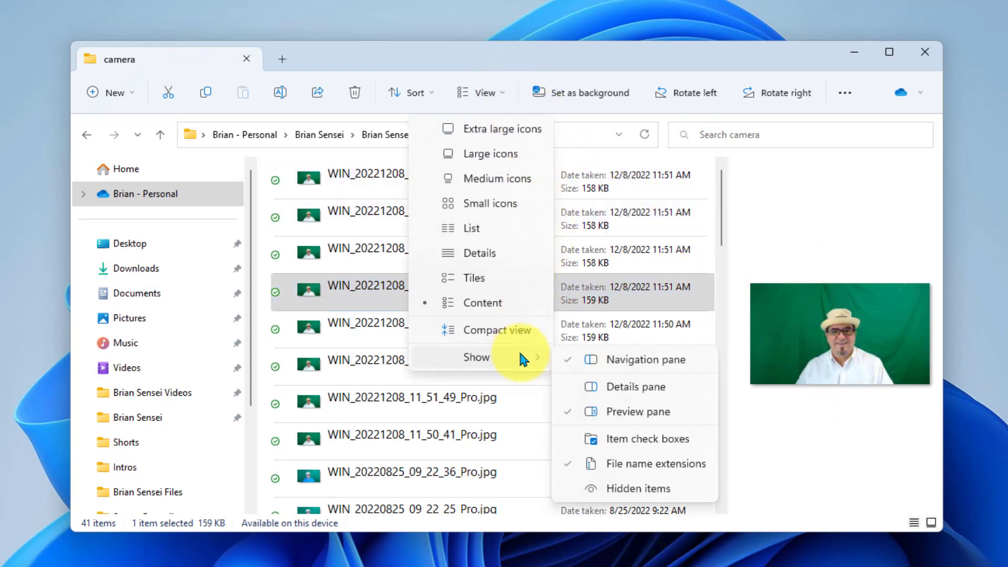
left_click(645, 442)
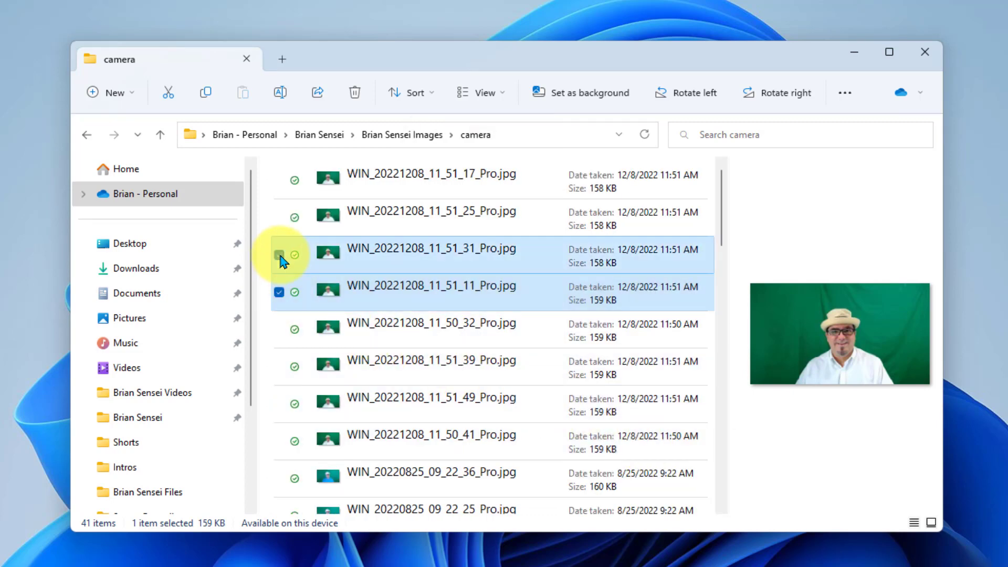
Tick five WIN_2022 photos together, then clear the selection back to the first photo
left_click(279, 255)
left_click(279, 217)
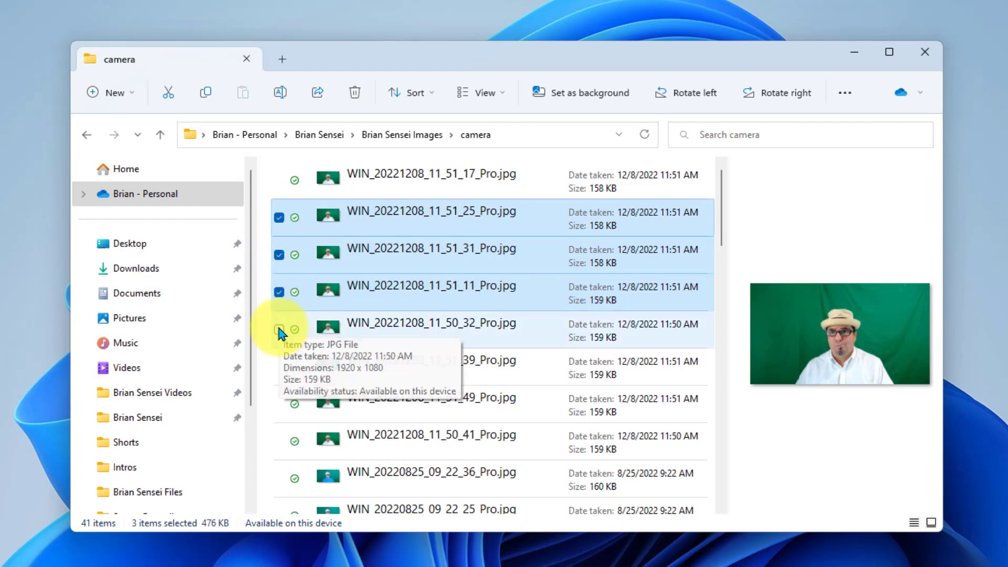
left_click(279, 367)
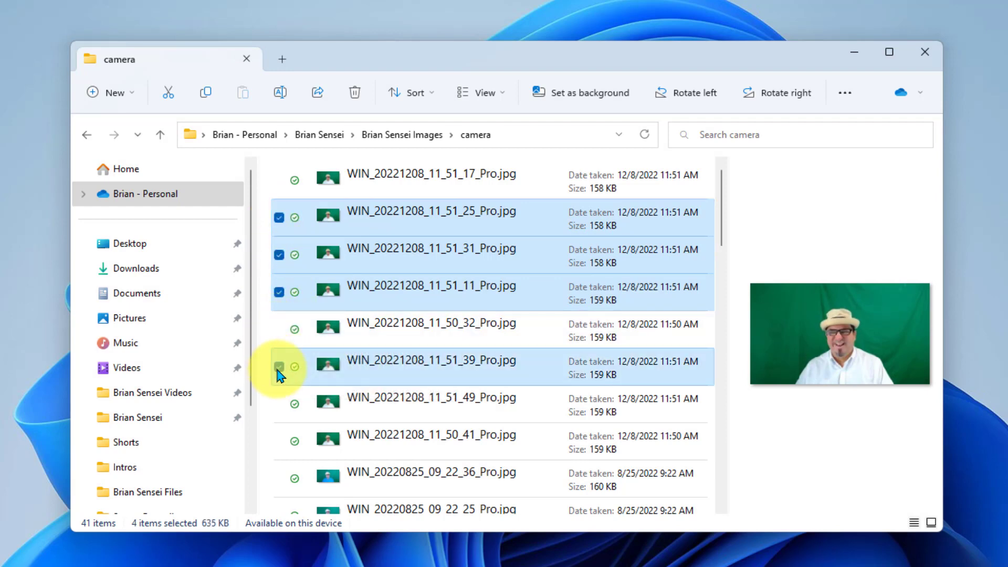
left_click(279, 442)
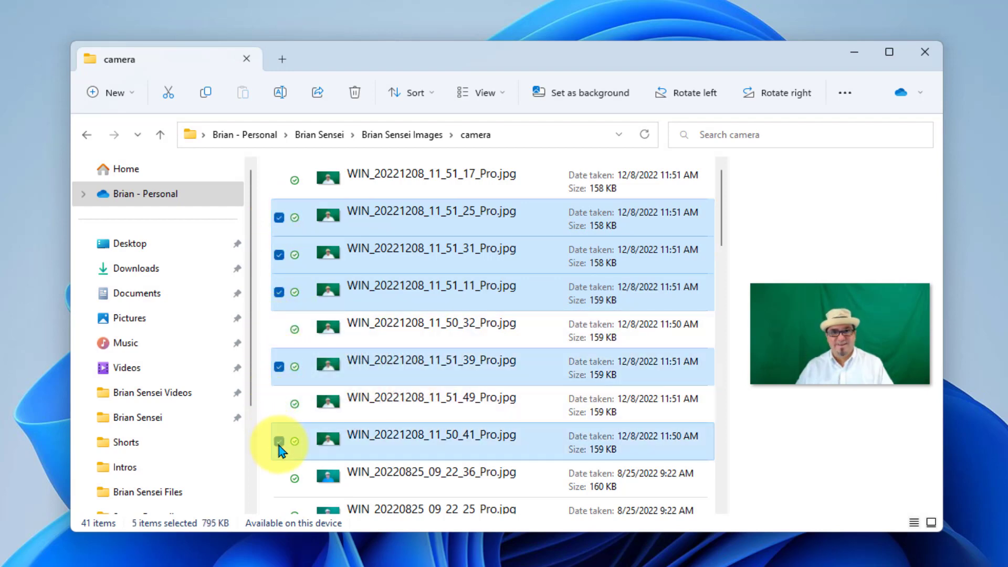
left_click(279, 479)
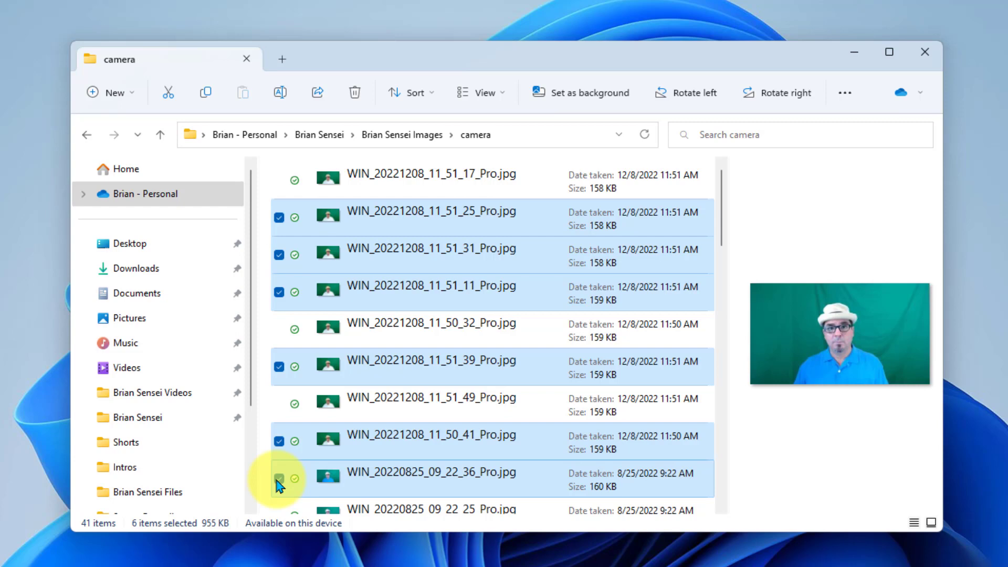
left_click(446, 181)
left_click(499, 90)
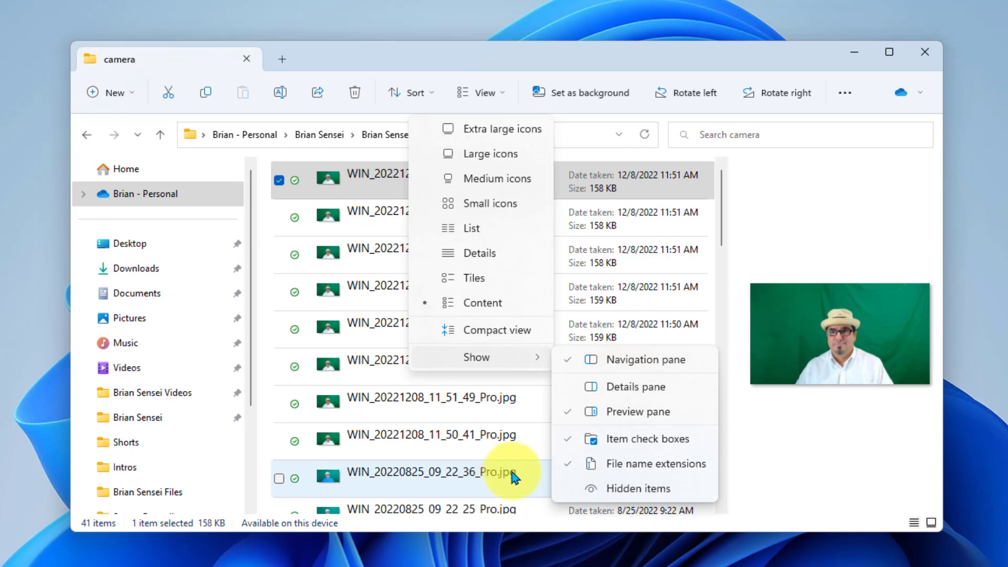
Uncheck File name extensions so the photos appear without .jpg
left_click(670, 467)
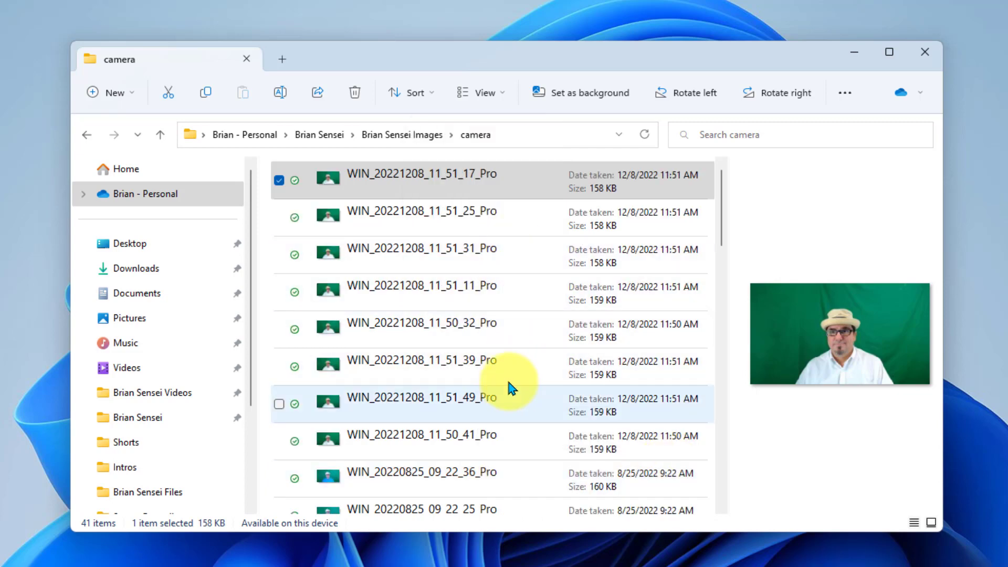
Turn on Hidden items in the camera folder, then turn them off again
left_click(496, 91)
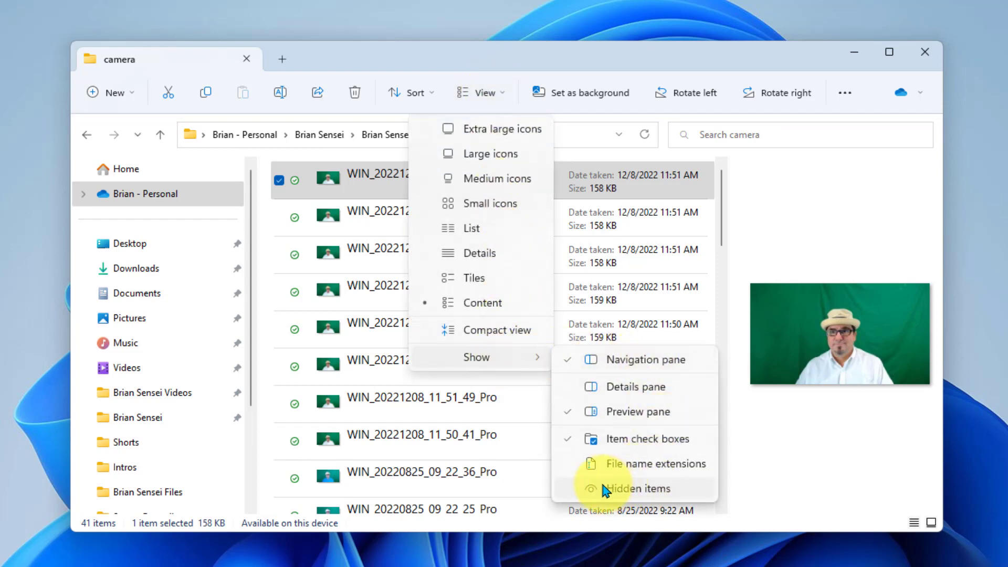
left_click(662, 488)
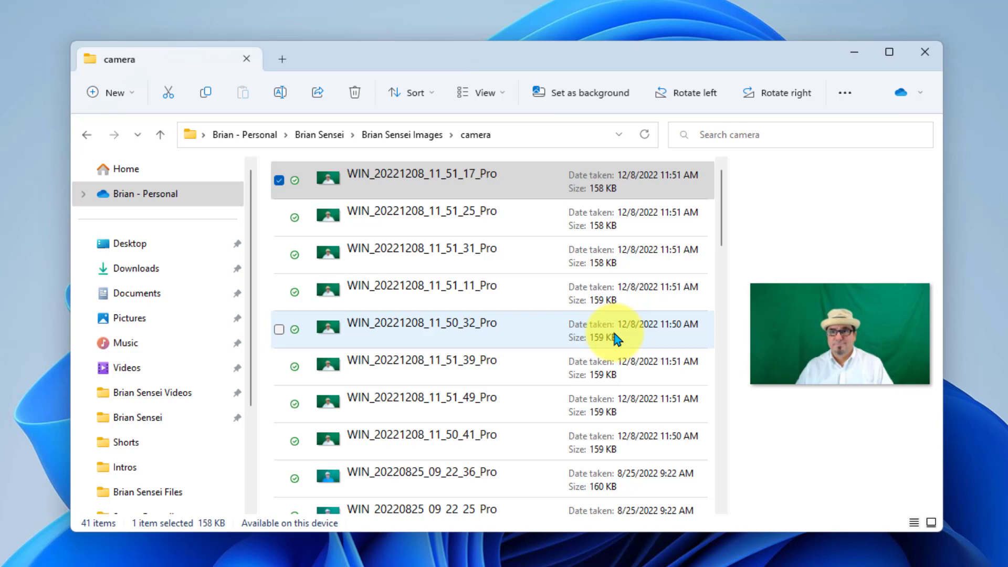
left_click(500, 93)
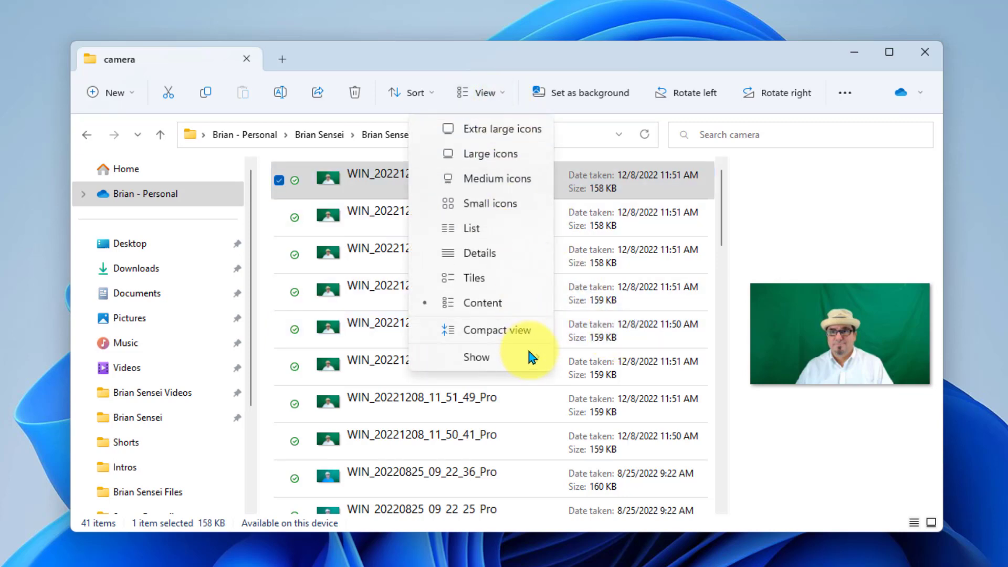
mouse_move(531, 357)
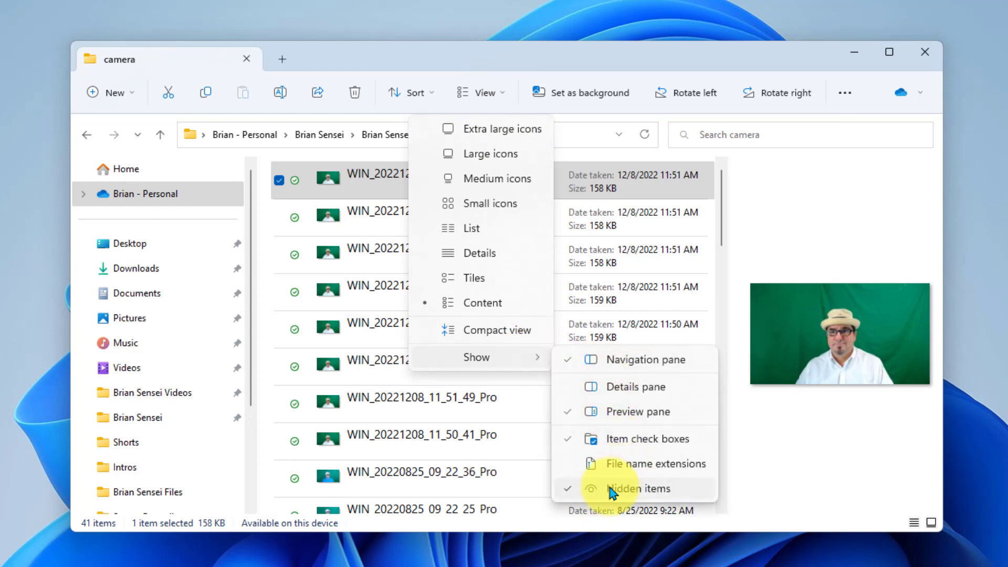
left_click(640, 485)
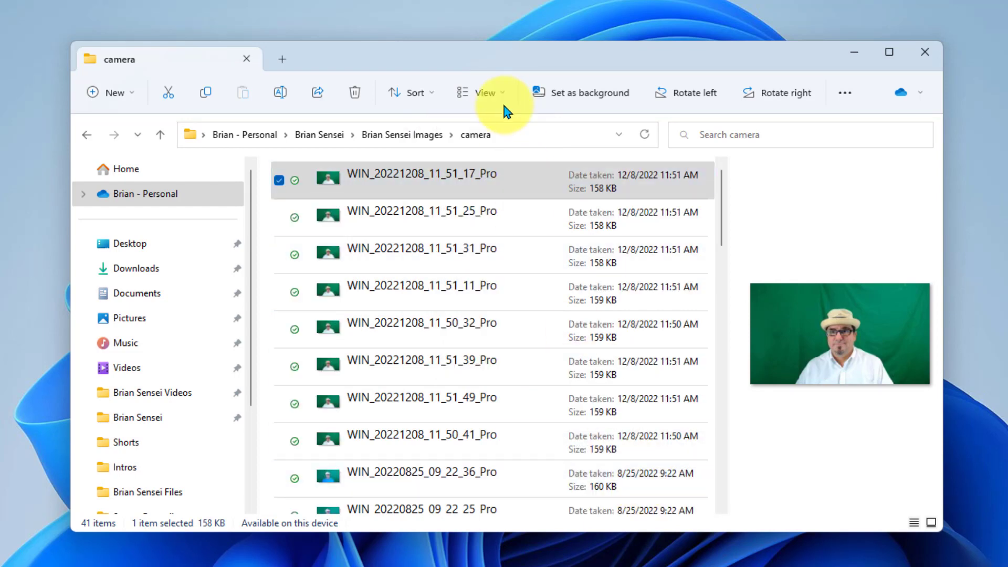
key("alt+shift+p")
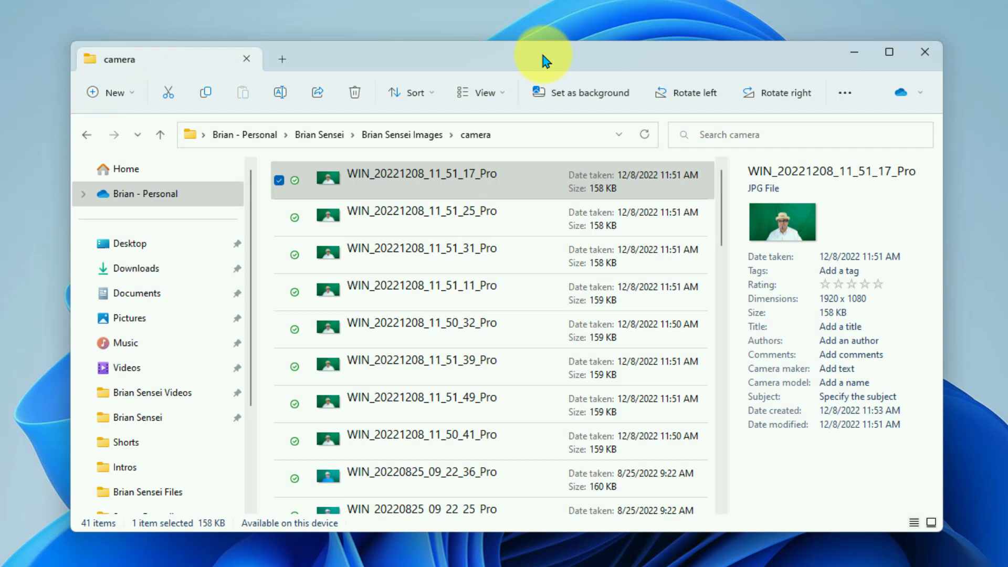